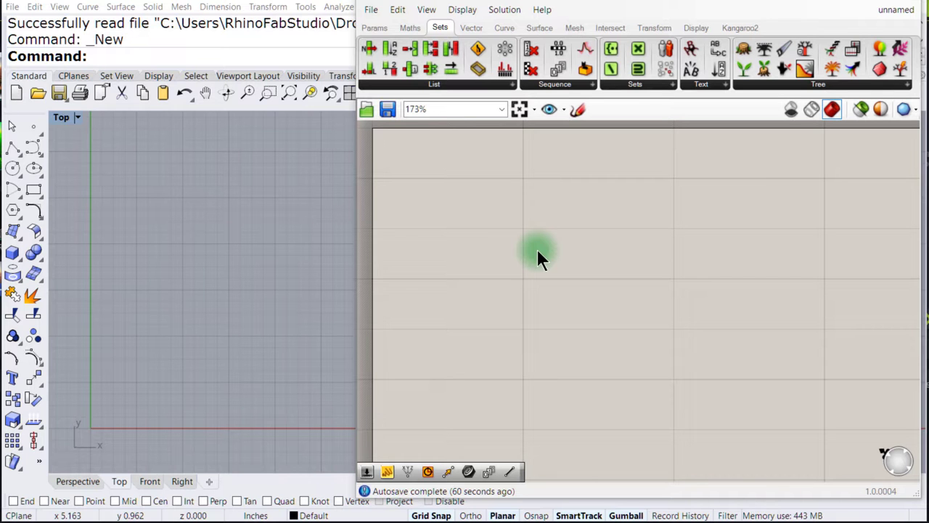
- Draw a freehand upright rectangle in the Top viewport, just above the X axis and beside the Y axis
click(33, 187)
click(115, 140)
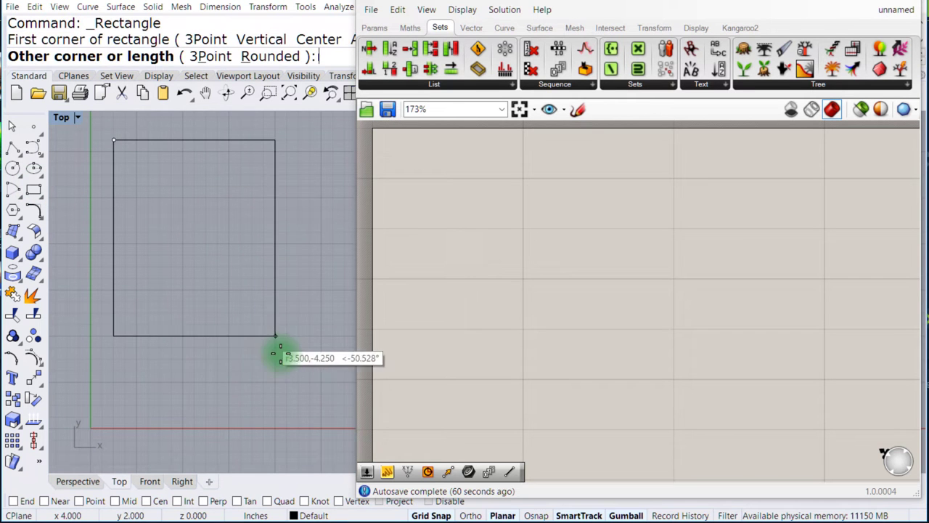
click(298, 416)
- Place a Rectangle component from the Curve primitives on the Grasshopper canvas
click(505, 29)
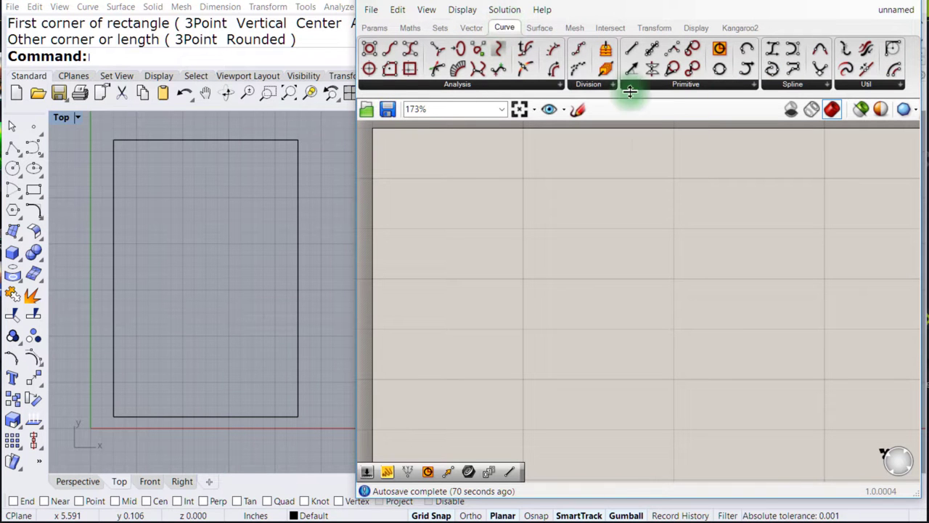
click(707, 83)
click(755, 355)
click(627, 254)
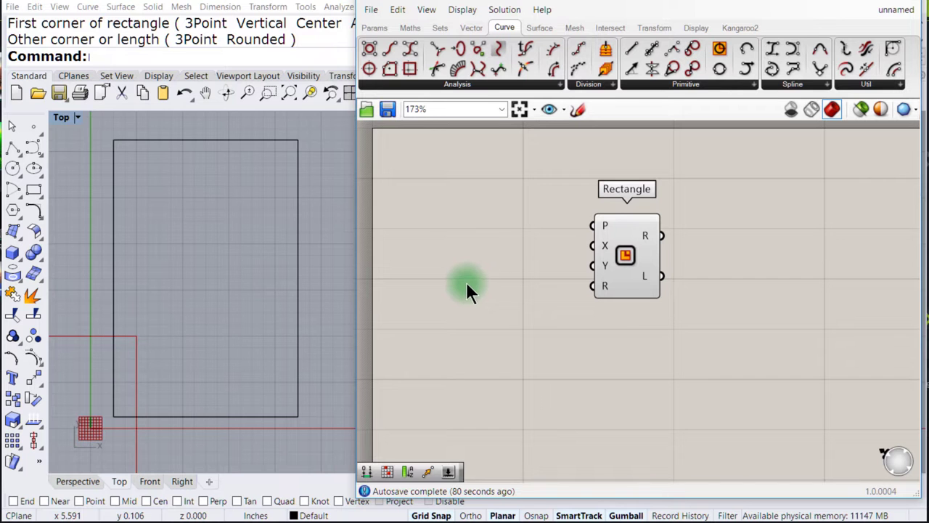
- Add a number slider with the value 5.0 and wire it into the Rectangle's X input
double_click(451, 243)
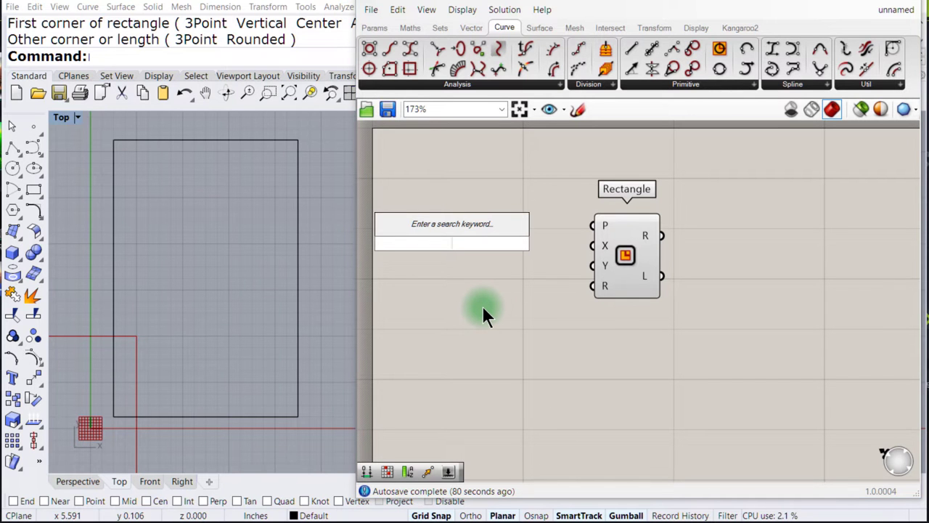
text(5.0)
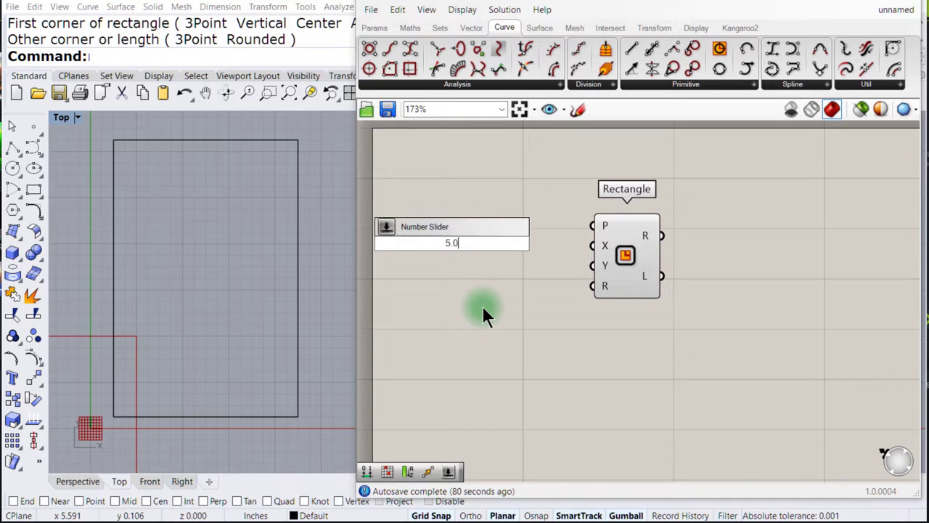
key(Return)
drag(536, 244, 585, 246)
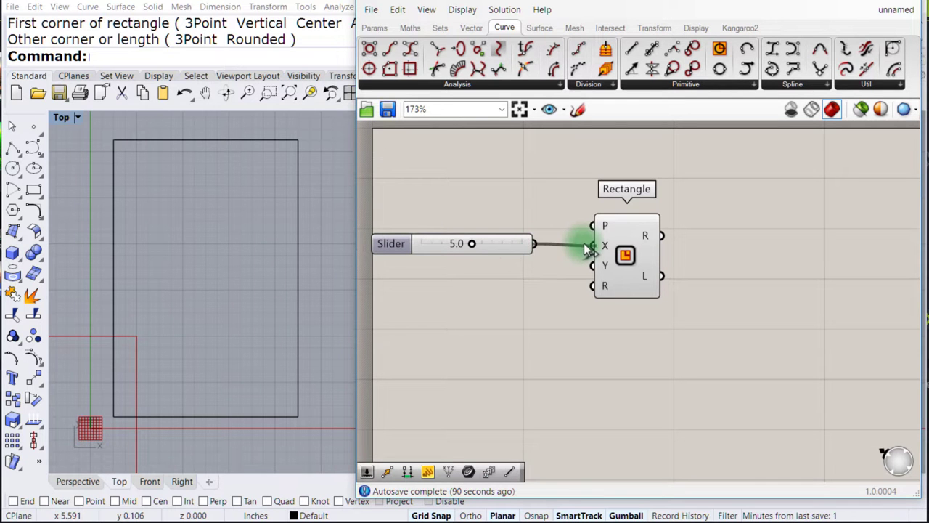
- Copy the X Size slider, wire the copy into the Rectangle's Y input and set it to 8.4
click(495, 243)
alt+drag(497, 267, 652, 269)
scroll(207, 350, down, 3)
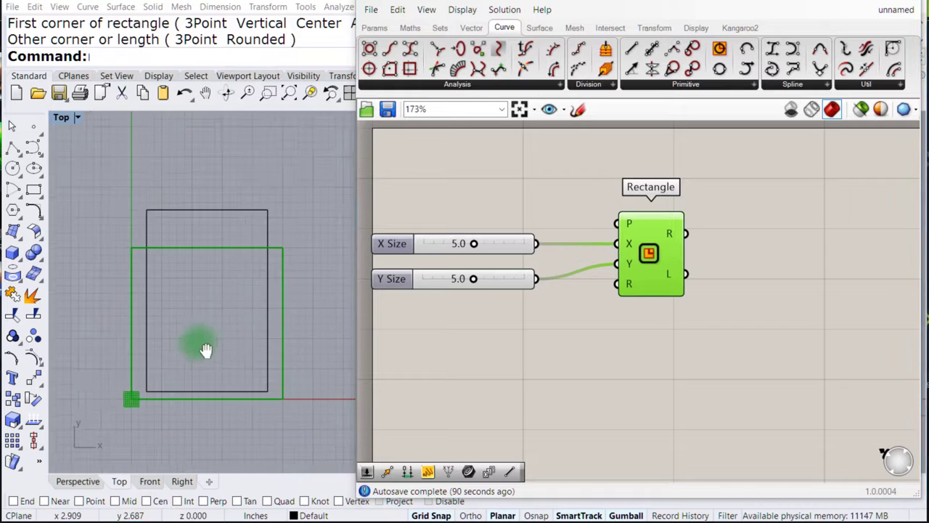
drag(476, 278, 508, 279)
click(601, 337)
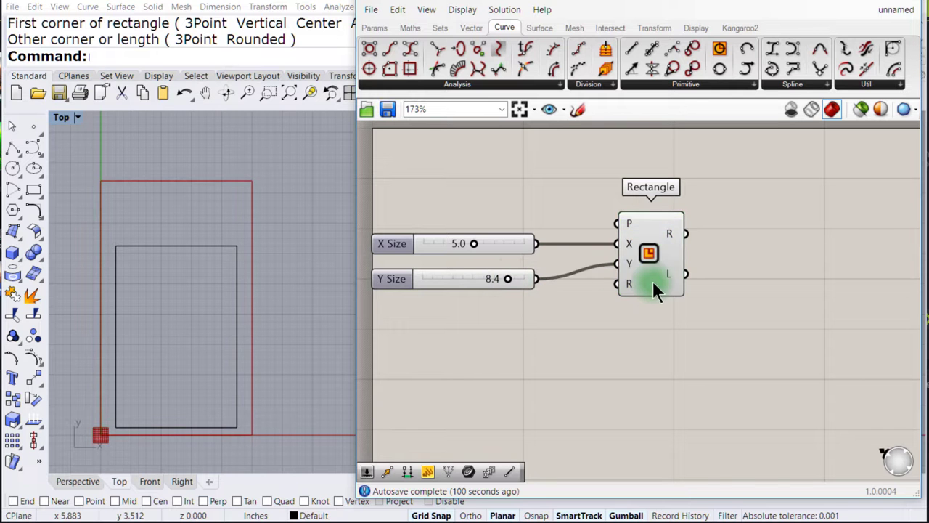
- Move the Rectangle component closer to its X Size and Y Size sliders
drag(652, 283, 630, 284)
click(528, 325)
drag(660, 323, 473, 213)
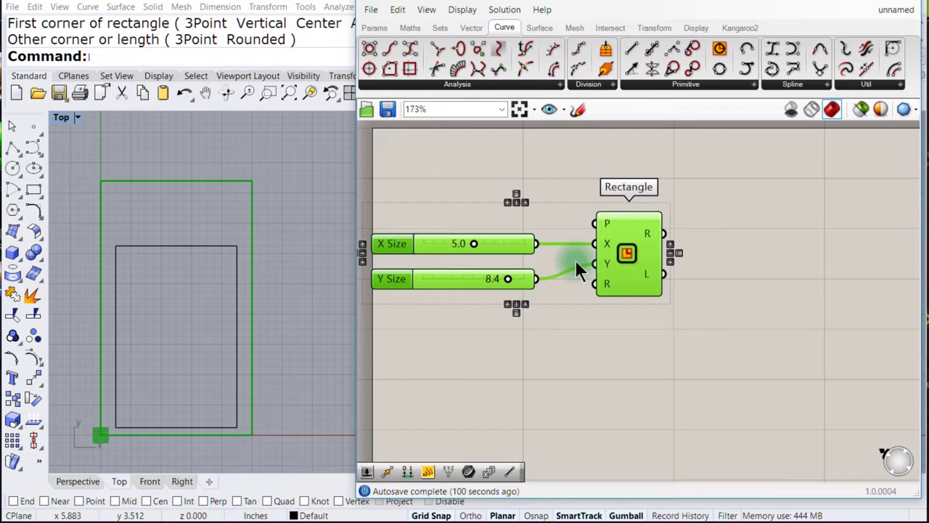
click(524, 334)
- Delete the hand-drawn rectangle curve from the Top viewport
click(173, 248)
key(Delete)
click(377, 27)
- Place a Populate 2D component beside the Rectangle, feed the Rectangle's R output into its R input and align the two components
drag(640, 263, 628, 270)
click(699, 293)
right_drag(699, 293, 689, 233)
click(473, 27)
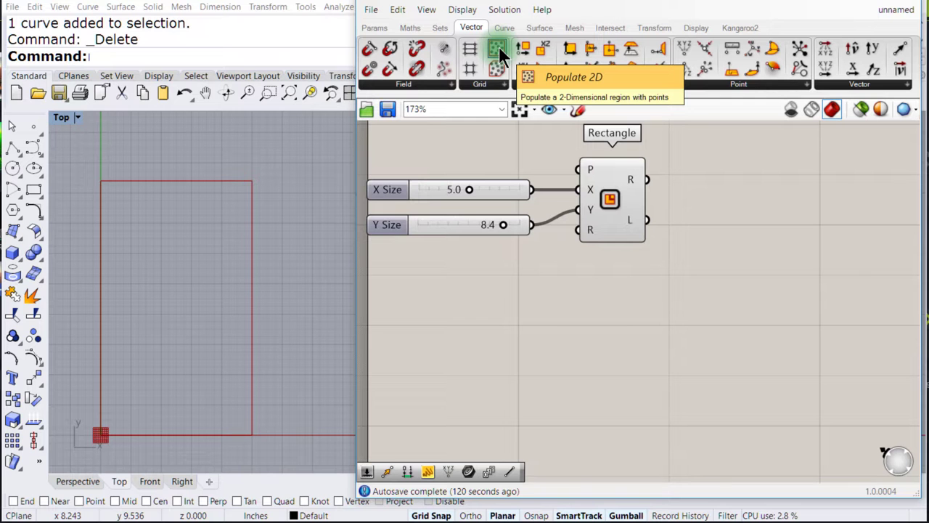
drag(499, 51, 705, 228)
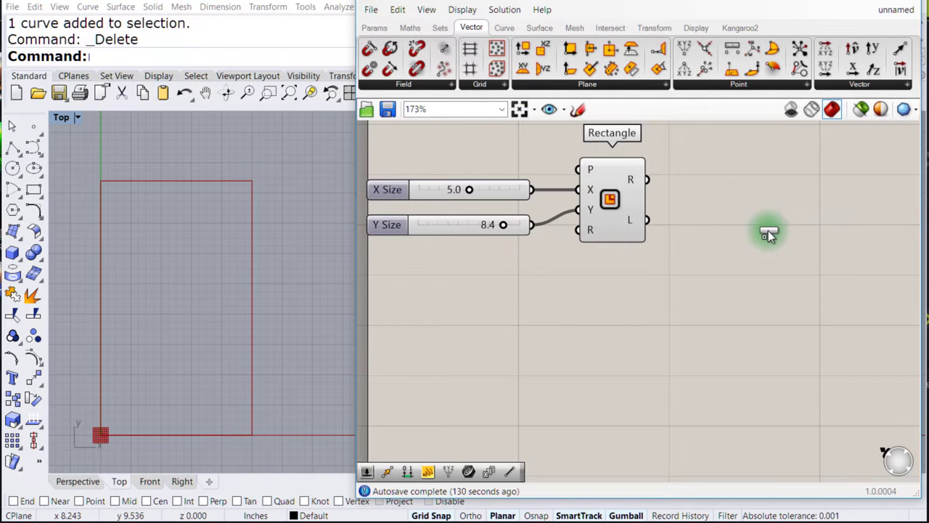
drag(768, 230, 768, 230)
drag(656, 184, 722, 201)
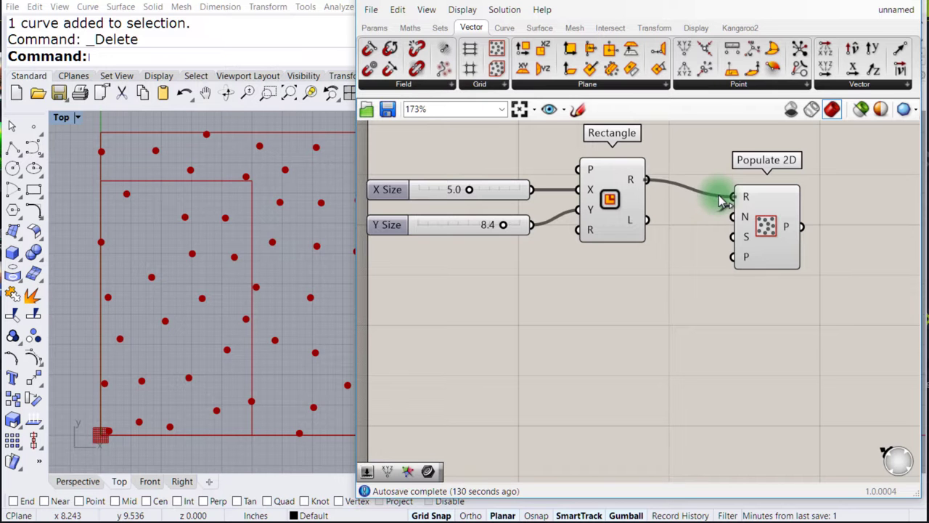
mouse_move(768, 235)
mouse_down()
mouse_move(762, 212)
mouse_move(760, 221)
mouse_up()
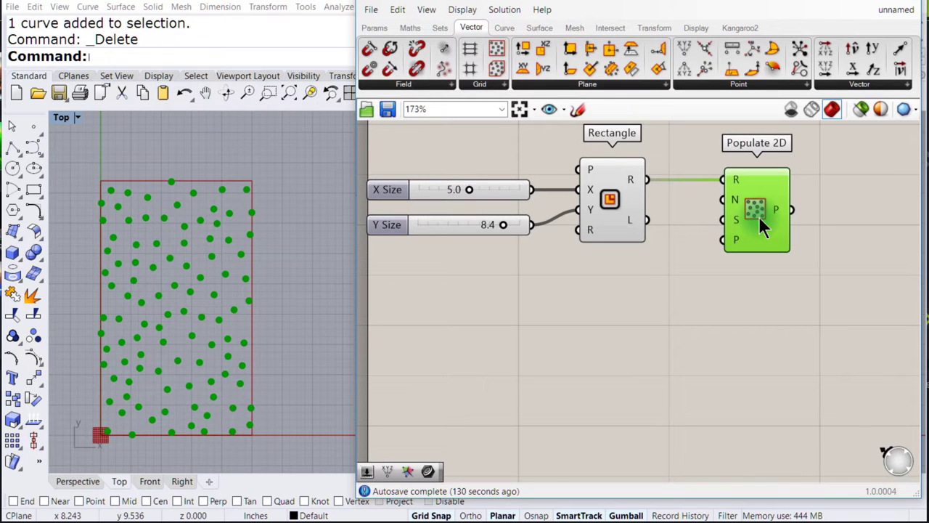
- Add a number slider starting at 10 with maximum 50, wire it into Populate 2D's N input and set it to 40
double_click(573, 287)
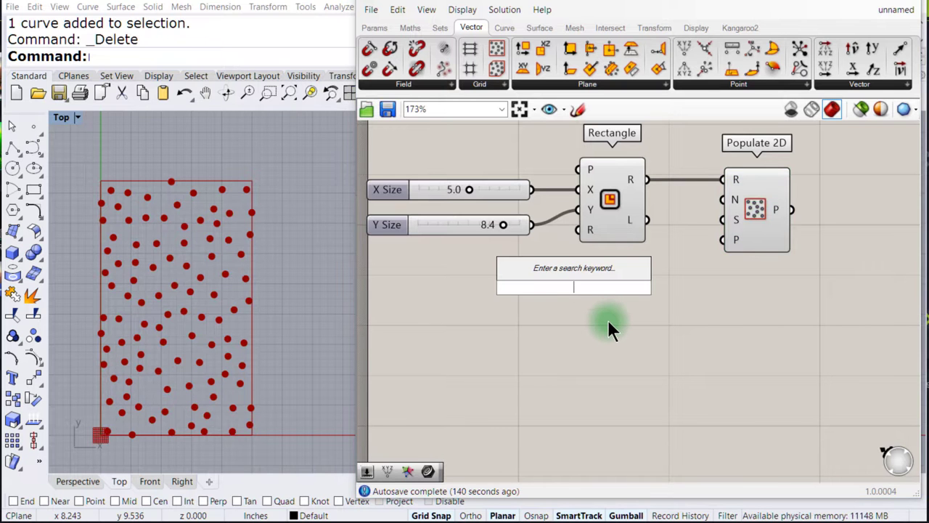
text(10<50)
key(Return)
drag(656, 288, 723, 200)
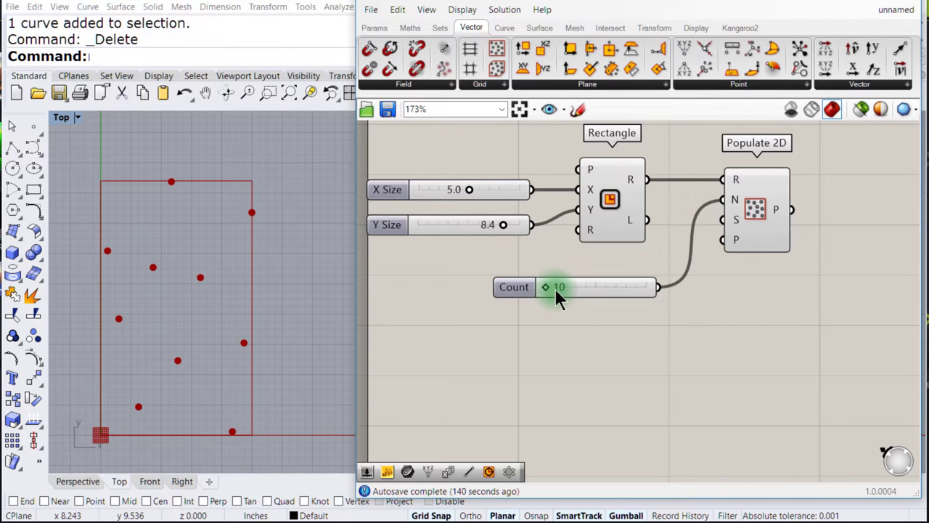
drag(552, 291, 624, 286)
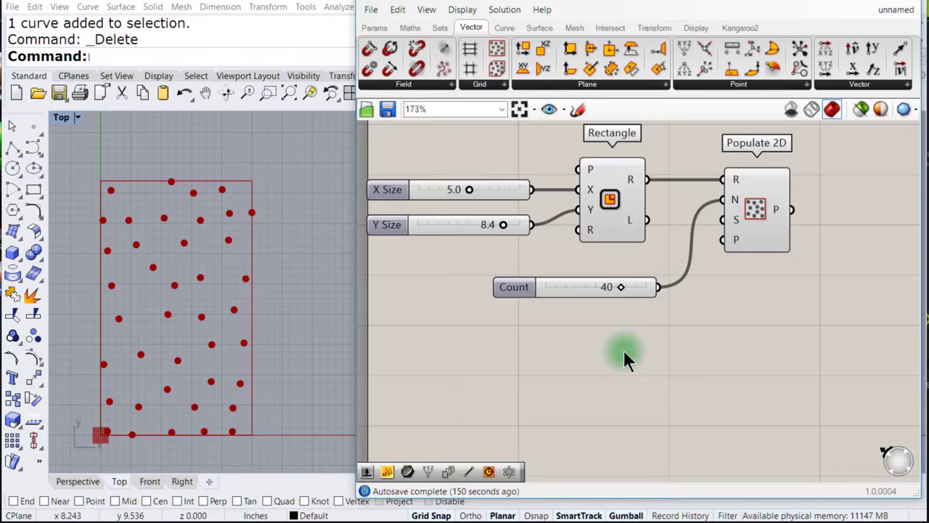
drag(564, 287, 557, 260)
- Add a three-decimal number slider, wire it into Populate 2D's S input below the Count slider and set it to 3.492
double_click(551, 336)
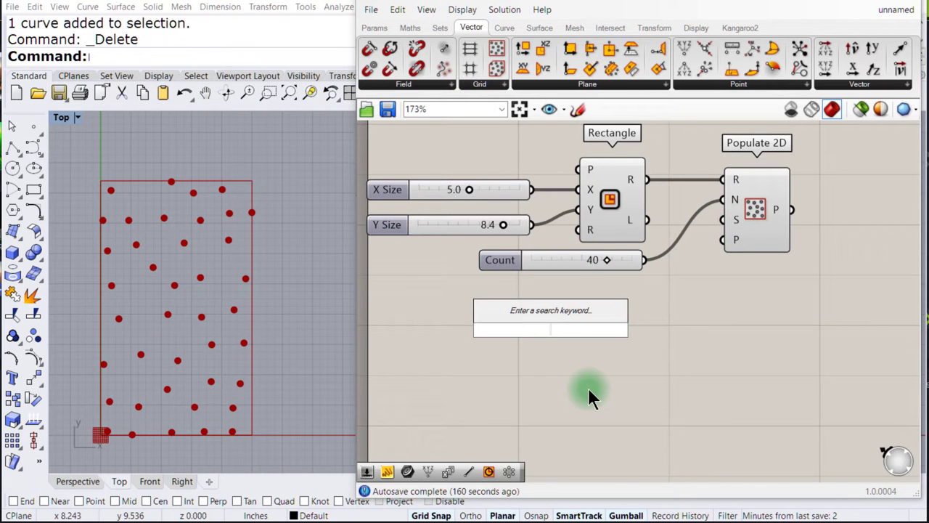
text(5.000)
key(Return)
drag(595, 332, 723, 220)
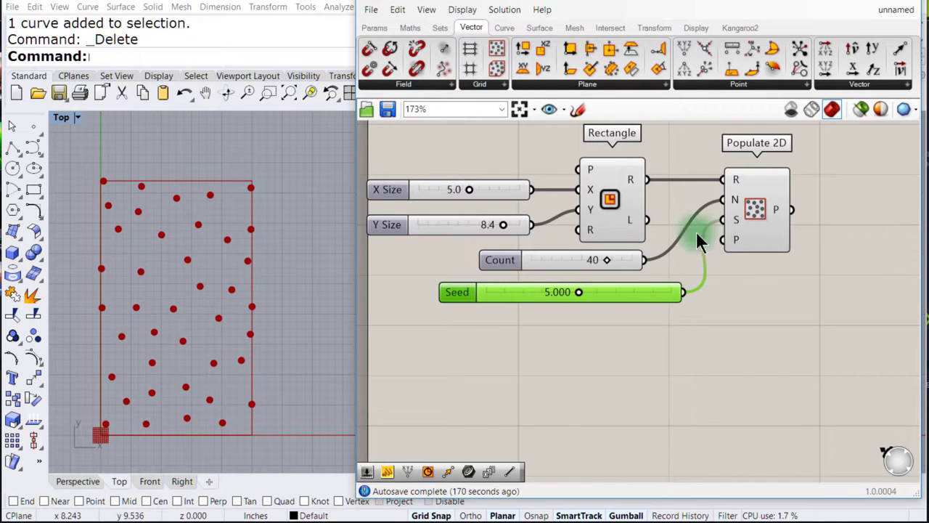
drag(579, 293, 552, 296)
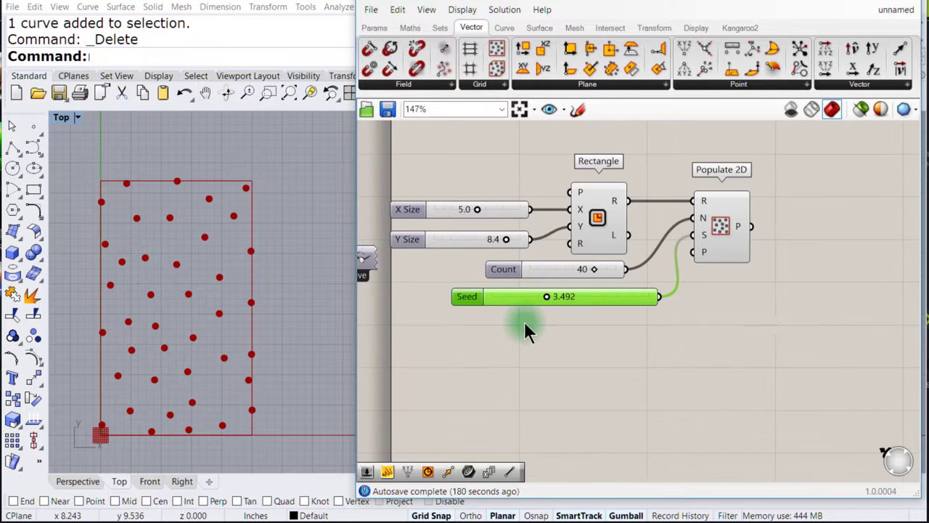
- Place a Polygon component after Populate 2D, wire the populated points into its P input and align it with Populate 2D
scroll(747, 332, down, 2)
right_drag(747, 332, 704, 299)
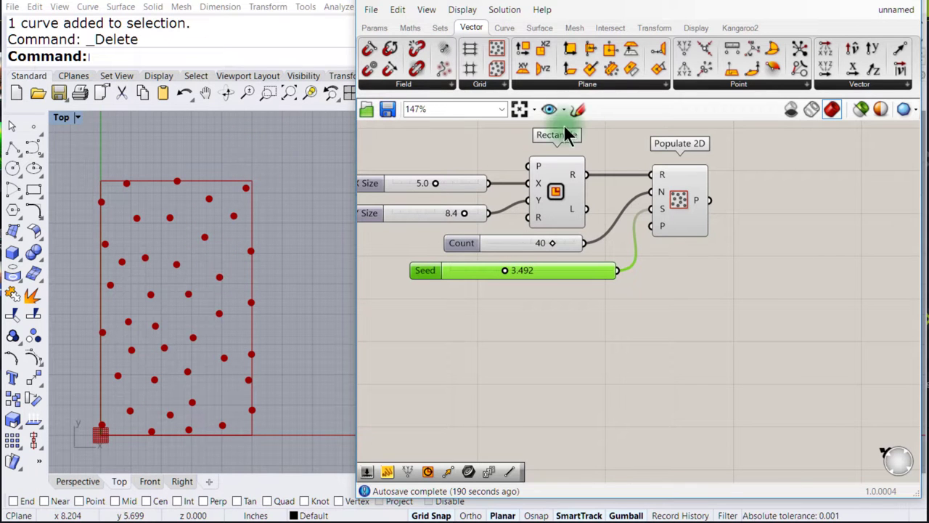
click(503, 29)
click(706, 86)
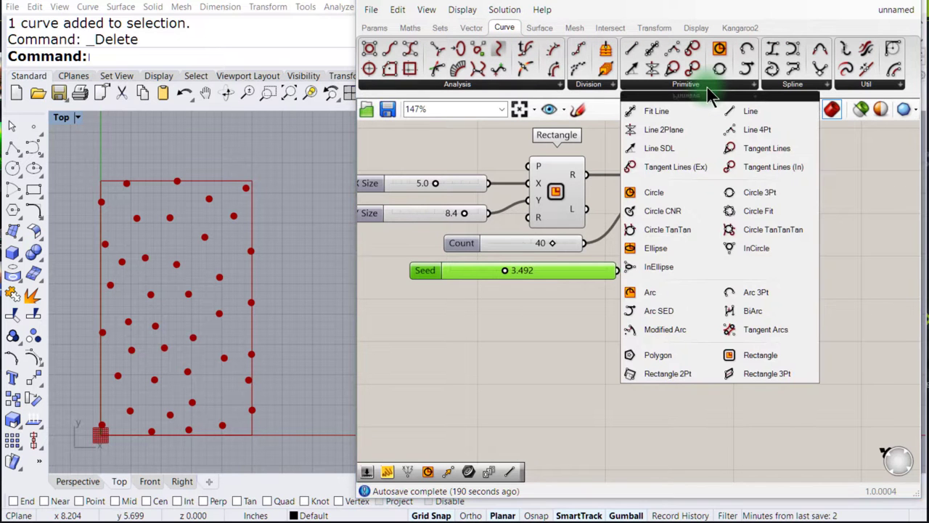
click(656, 356)
click(815, 270)
drag(710, 200, 777, 236)
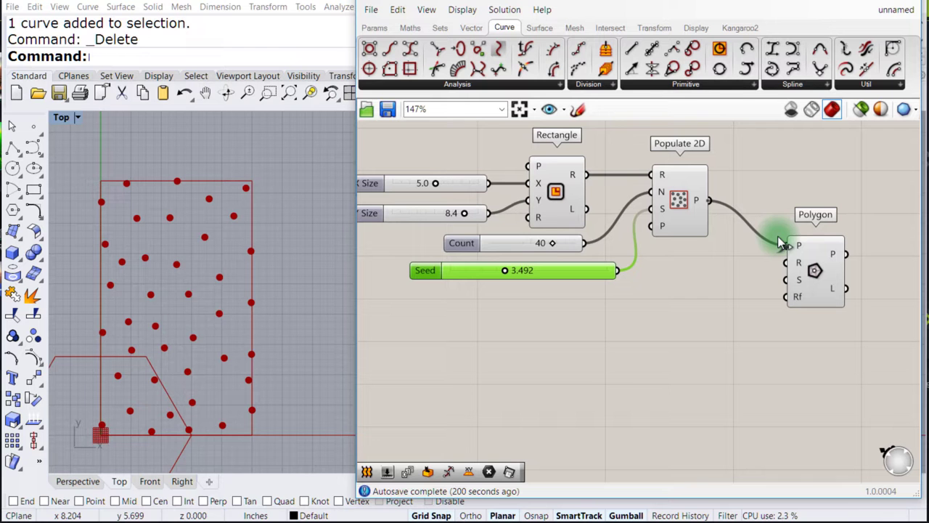
drag(827, 302, 866, 260)
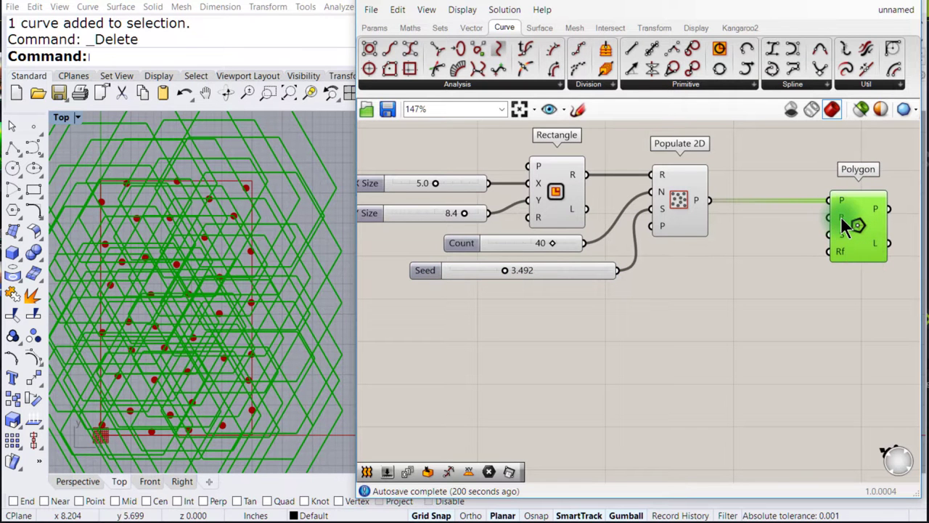
- Add a number slider from 3 to 12, wire it into the Polygon's S input and set it to 4 segments
mouse_move(840, 231)
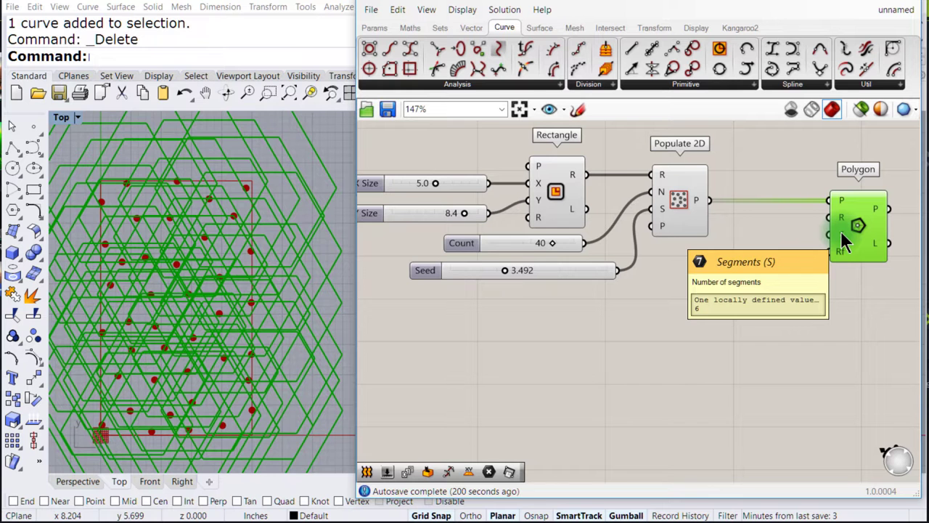
double_click(682, 273)
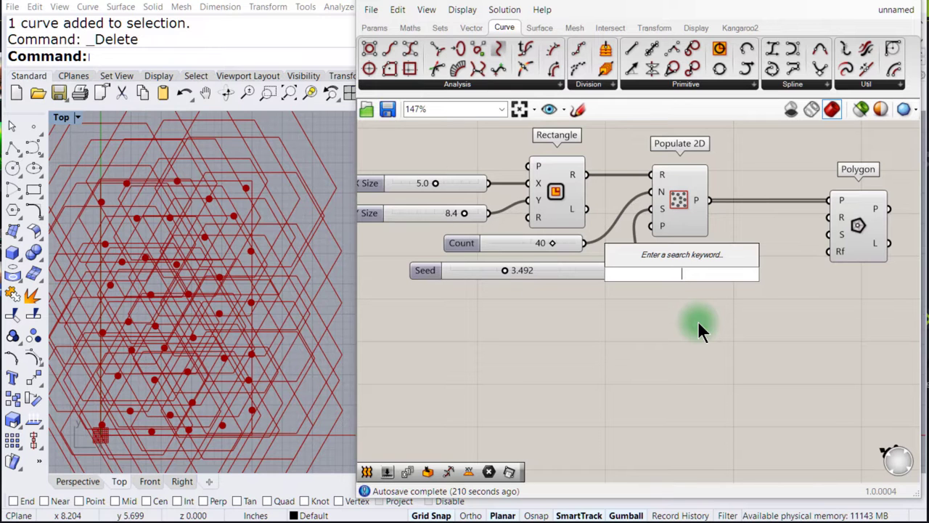
text(3<)
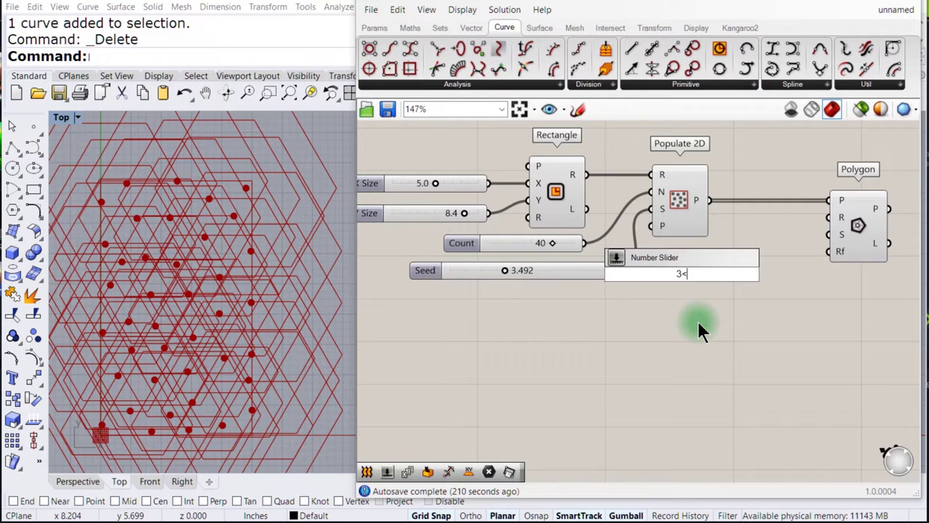
text(12)
key(Return)
drag(715, 273, 829, 233)
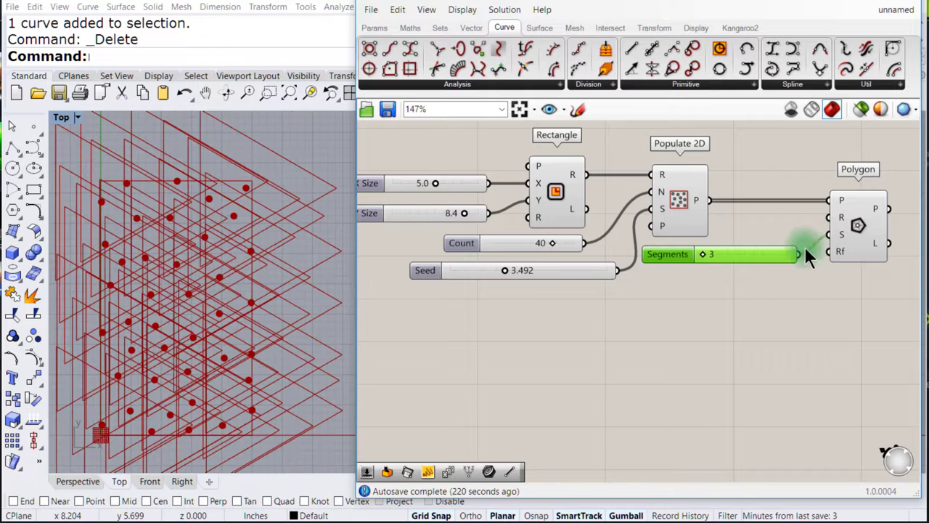
mouse_move(704, 255)
mouse_down()
mouse_move(732, 255)
mouse_move(712, 255)
mouse_up()
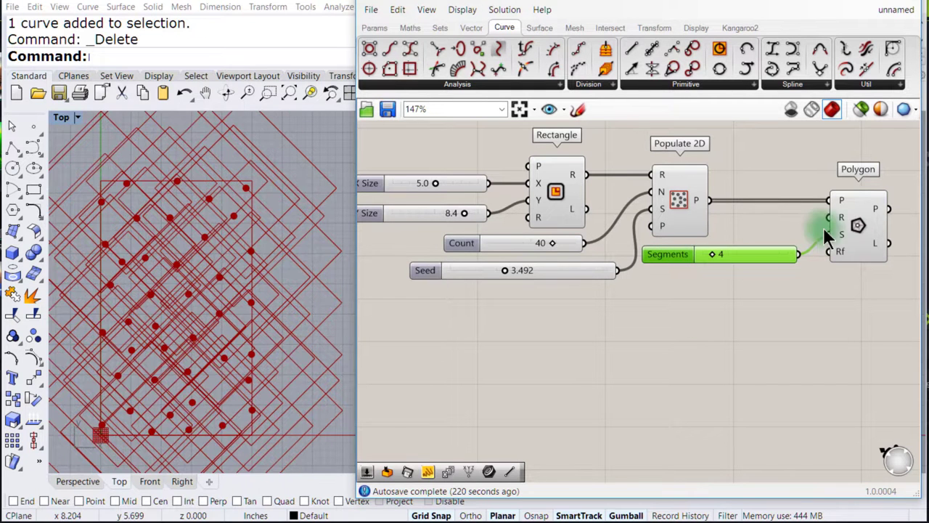
- Move the Polygon component together with its Segments slider further away from Populate 2D to make room between them
drag(842, 215, 842, 217)
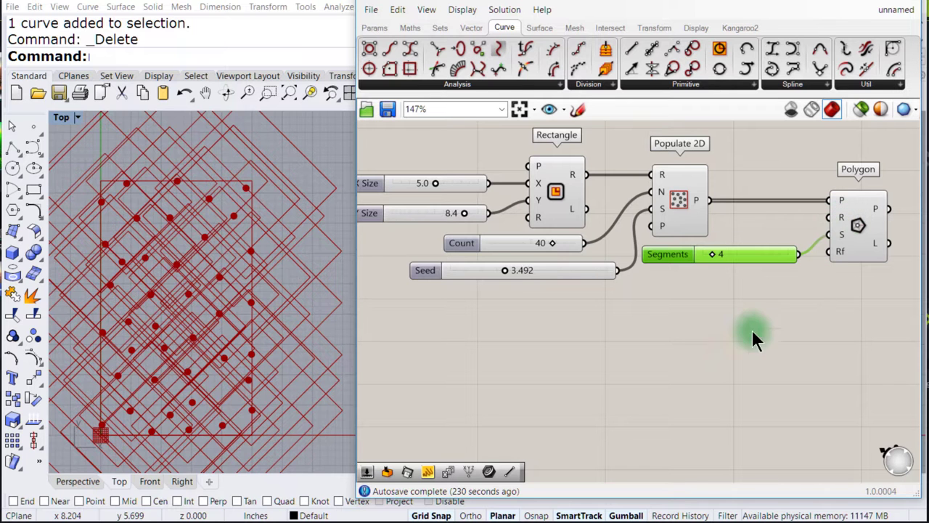
right_drag(733, 328, 544, 327)
shift+click(630, 246)
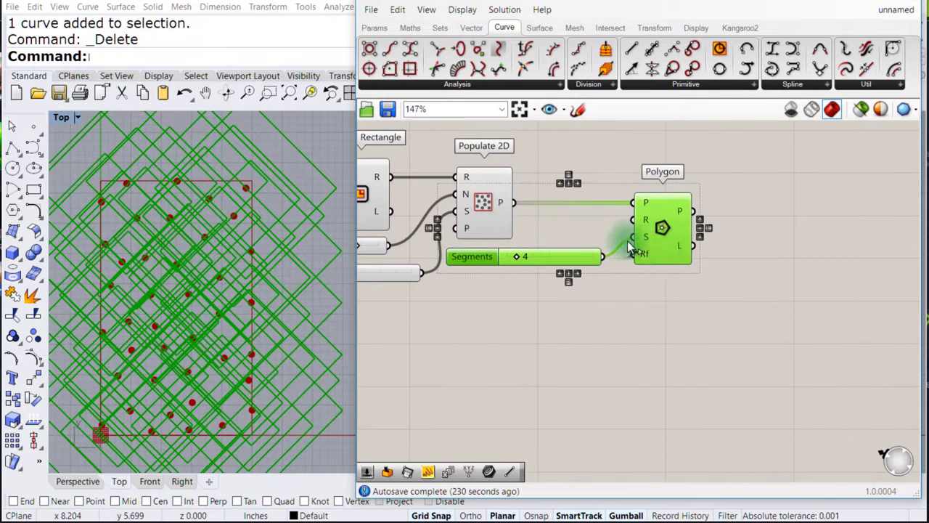
drag(673, 247, 742, 249)
click(649, 356)
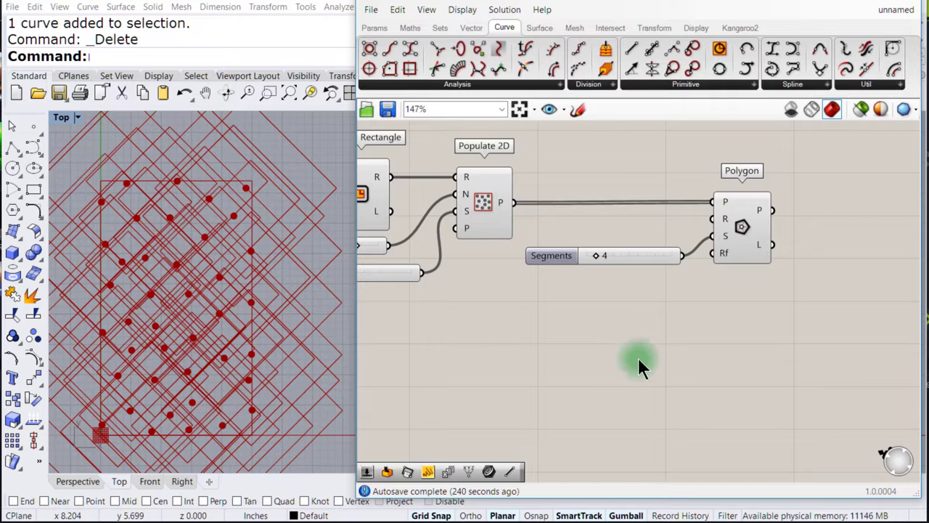
- Place a Deconstruct point component below the Segments slider and wire Populate 2D's point output into its P input
click(472, 30)
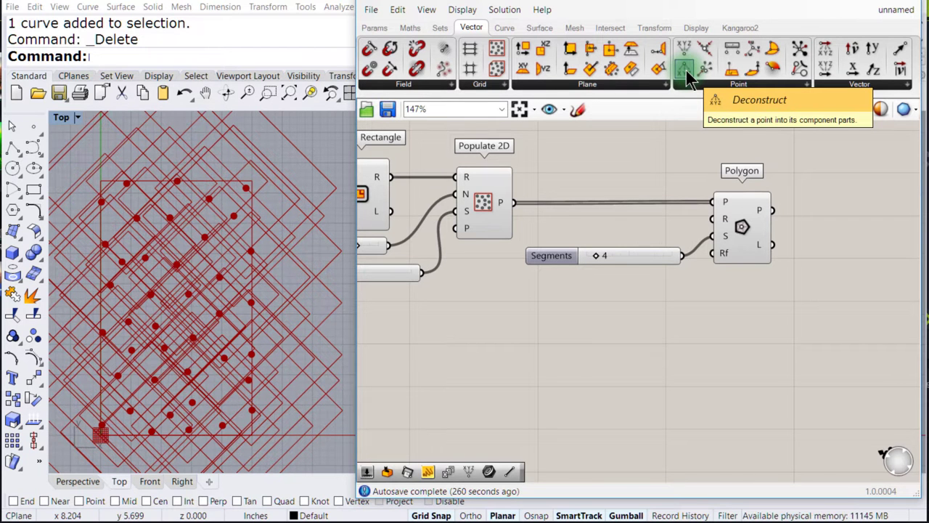
drag(686, 70, 566, 275)
drag(565, 318, 561, 334)
drag(514, 204, 524, 327)
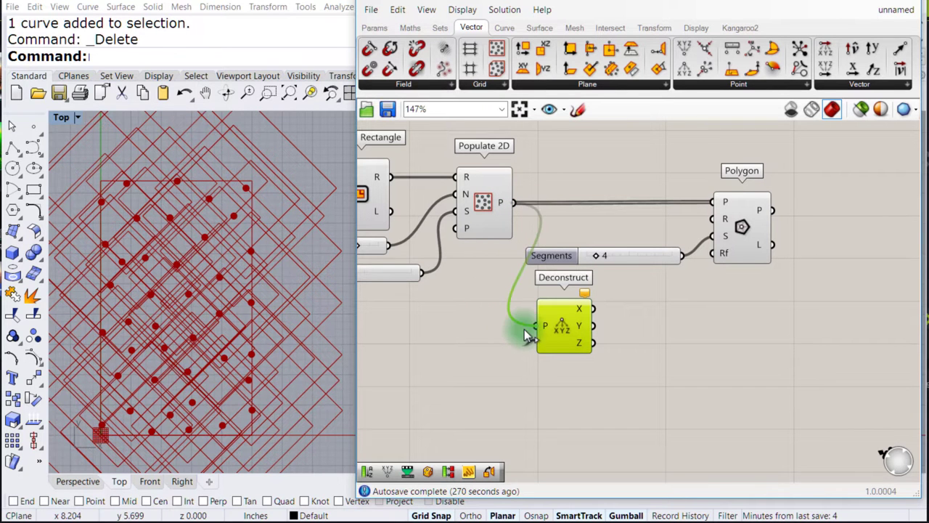
drag(689, 240, 691, 250)
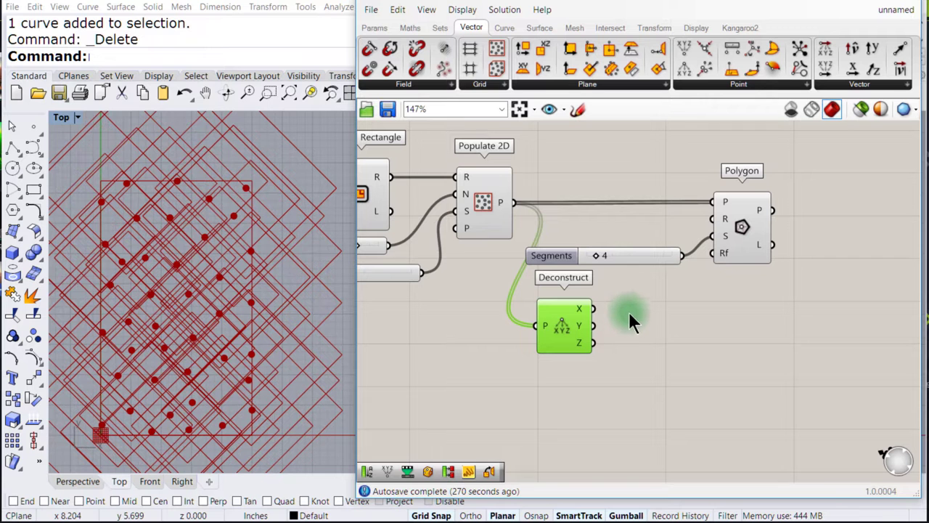
mouse_move(582, 310)
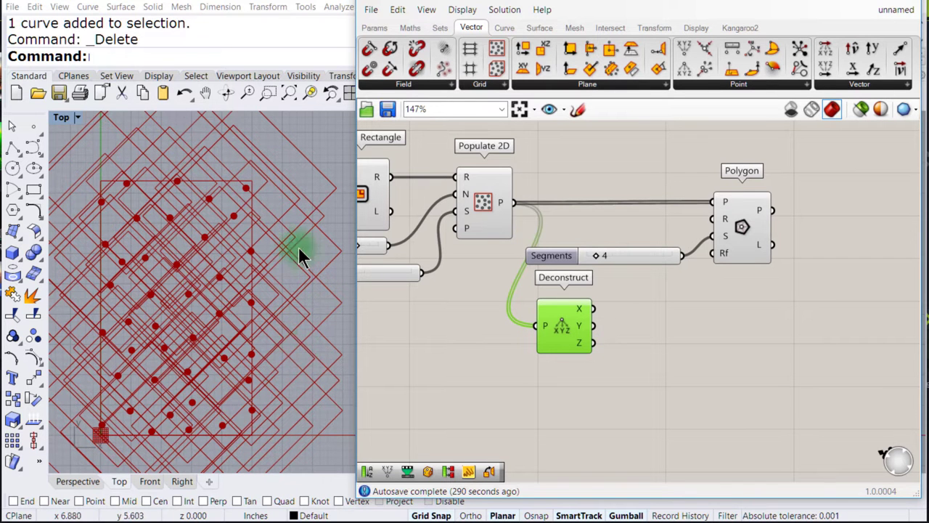
- Place a Remap Numbers component beside Deconstruct, wire the points' Y output into its V input and align the two components
click(411, 27)
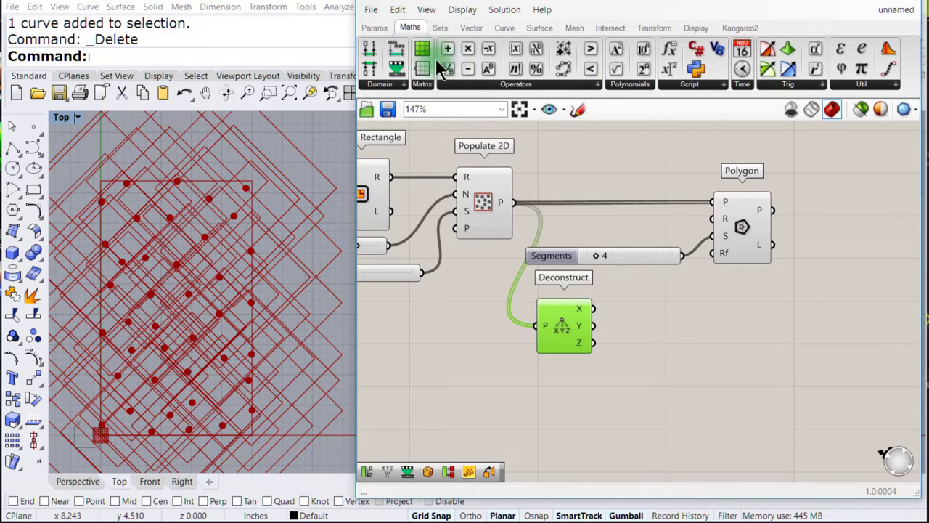
click(398, 84)
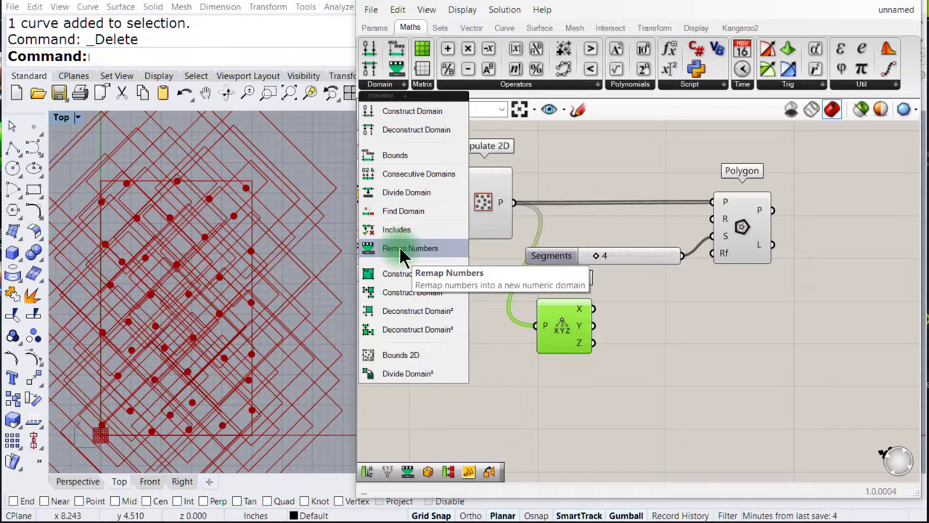
drag(399, 246, 718, 364)
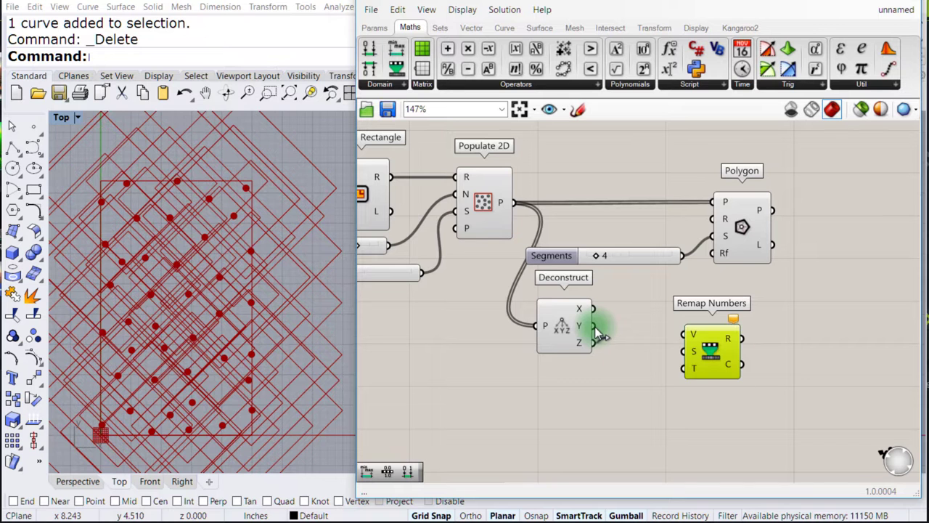
drag(643, 326, 720, 351)
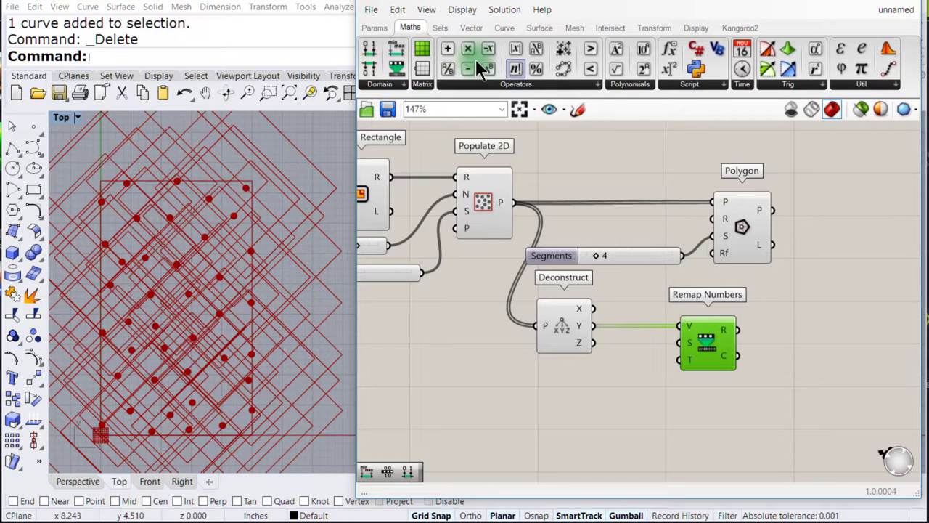
- Place a Bounds component between Deconstruct and Remap Numbers, wiring the Y output into N and its domain output into Remap Numbers' S input
click(379, 84)
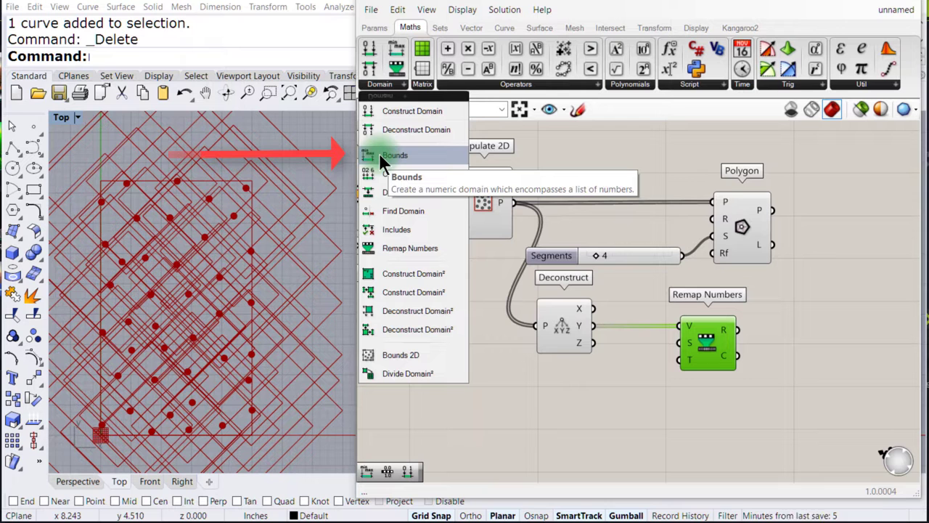
drag(380, 155, 637, 358)
drag(704, 361, 733, 360)
drag(643, 358, 651, 358)
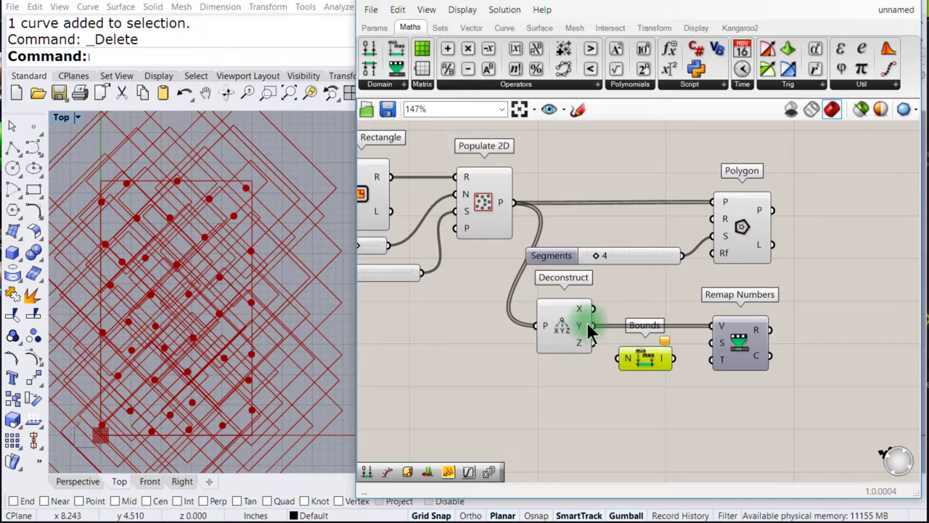
drag(593, 326, 710, 342)
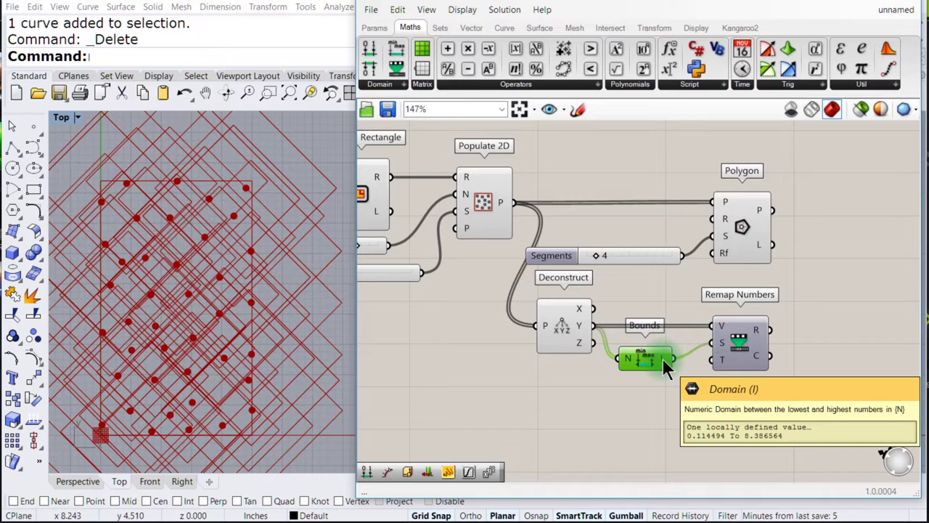
mouse_move(662, 359)
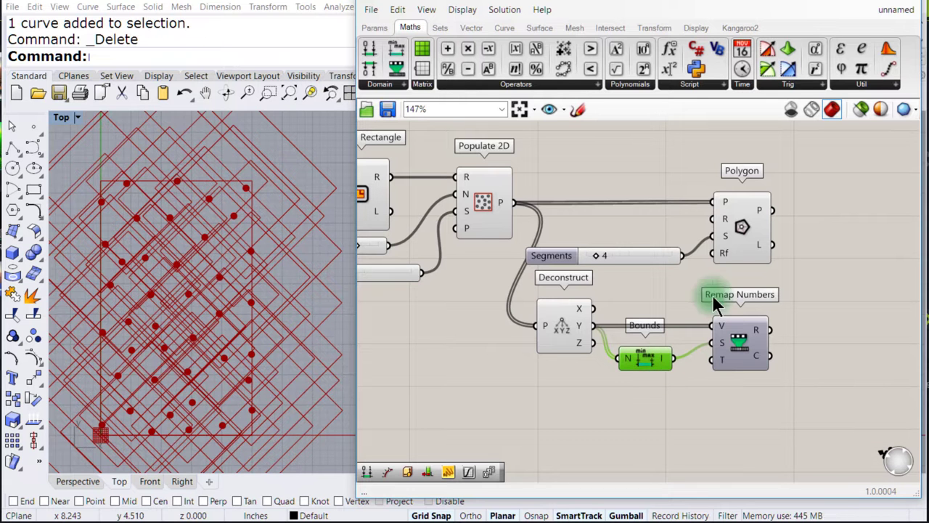
- Place a Construct Domain component below Bounds and wire a new number slider from 0.25 to 2.5 into its A input, leaving it at 0.25
drag(760, 246, 810, 247)
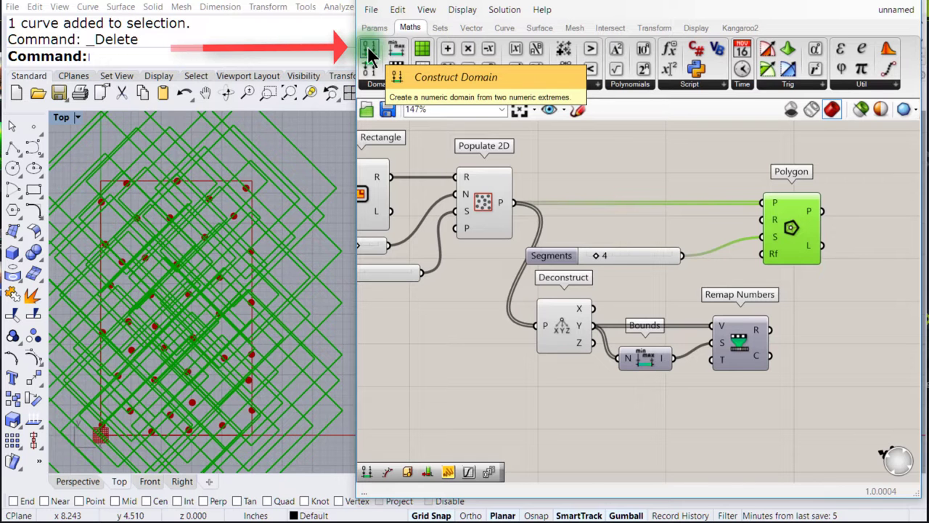
drag(368, 48, 644, 421)
double_click(460, 407)
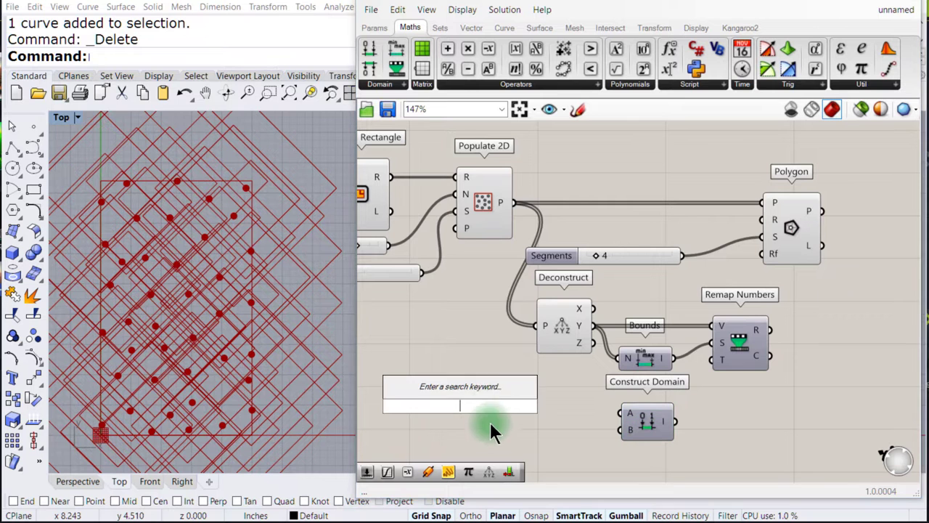
text(.25<2.5)
key(Return)
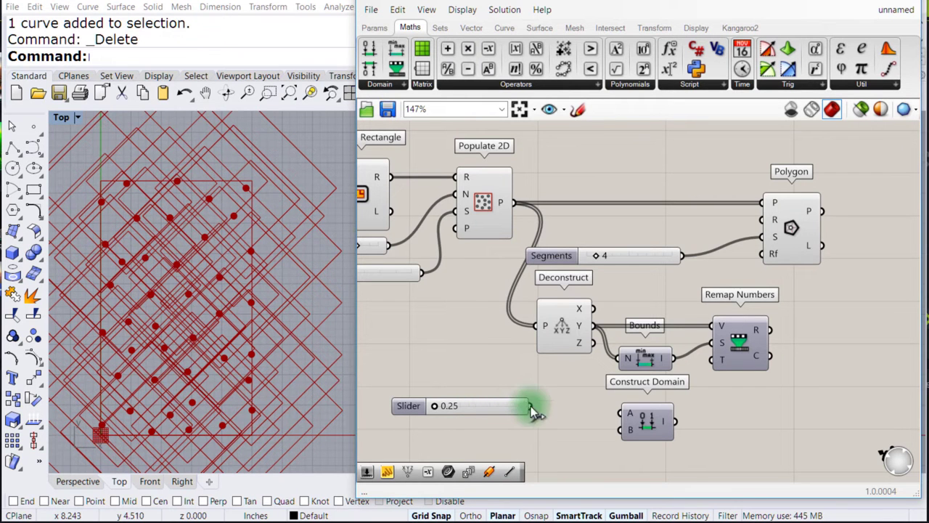
drag(534, 407, 619, 414)
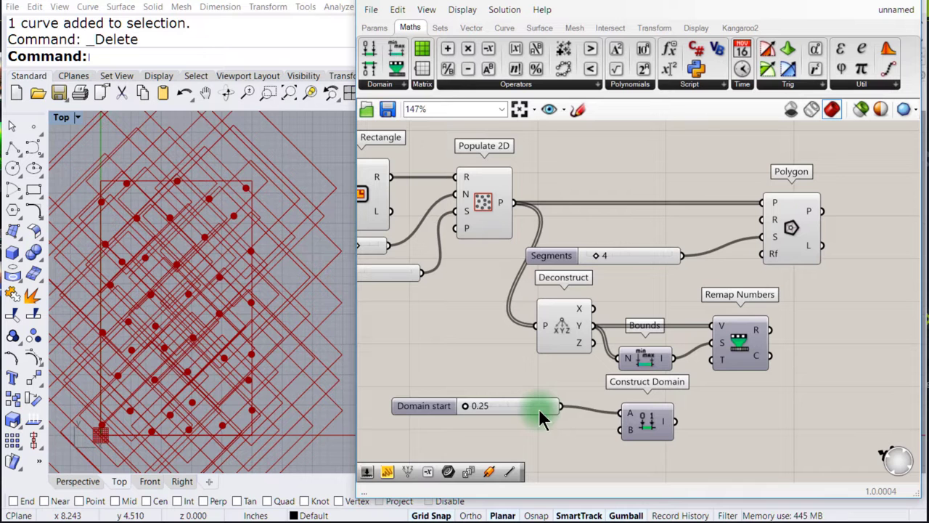
- Duplicate the Domain start slider below itself, set the copy to 1.00 and wire it into Construct Domain's B input
click(537, 414)
alt+drag(537, 416, 540, 443)
drag(446, 440, 621, 429)
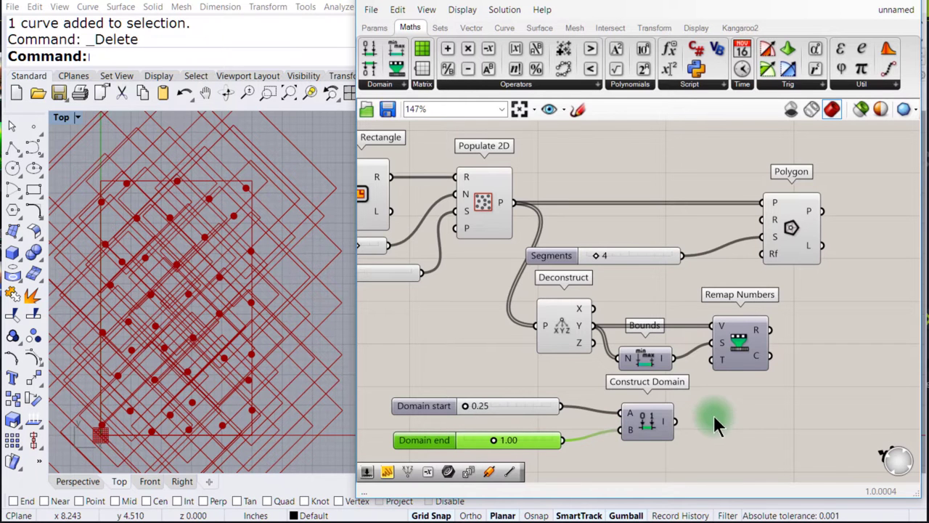
- Wire the constructed domain into Remap Numbers' T input and the remapped values into the Polygon's R input
drag(679, 425, 712, 359)
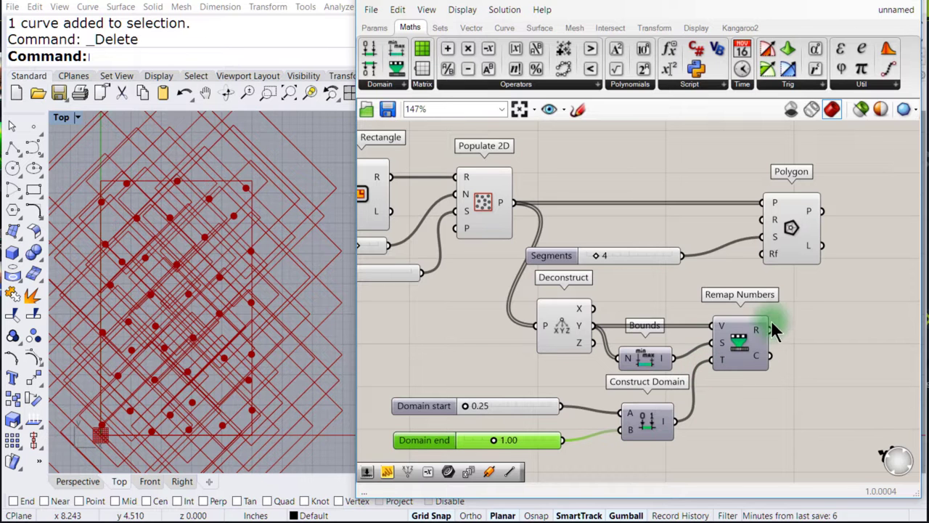
mouse_move(757, 326)
drag(771, 330, 748, 219)
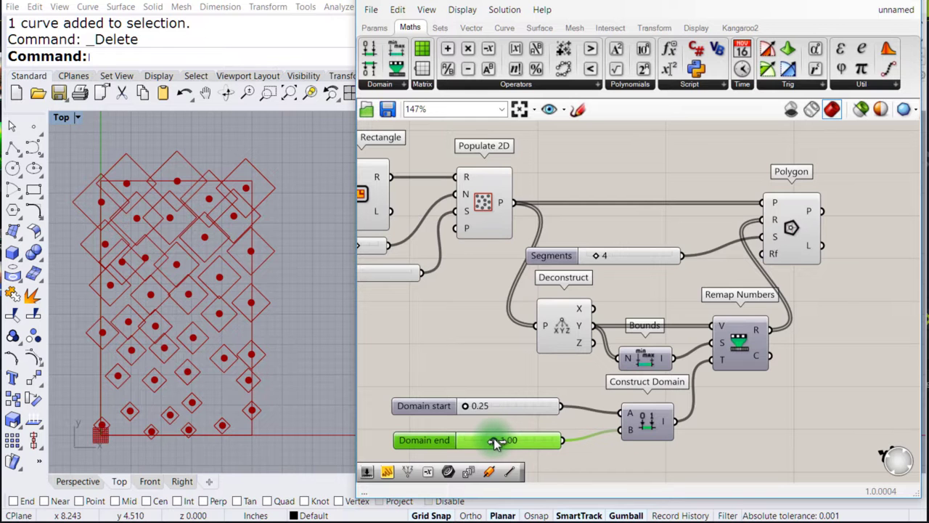
- Reduce the Domain end slider to 0.44 and set the polygon Segments slider to 6
drag(494, 443, 474, 443)
drag(595, 254, 614, 258)
- Widen the Grasshopper window and set the slider feeding the Rectangle's Y input to 10.0
right_drag(470, 299, 551, 305)
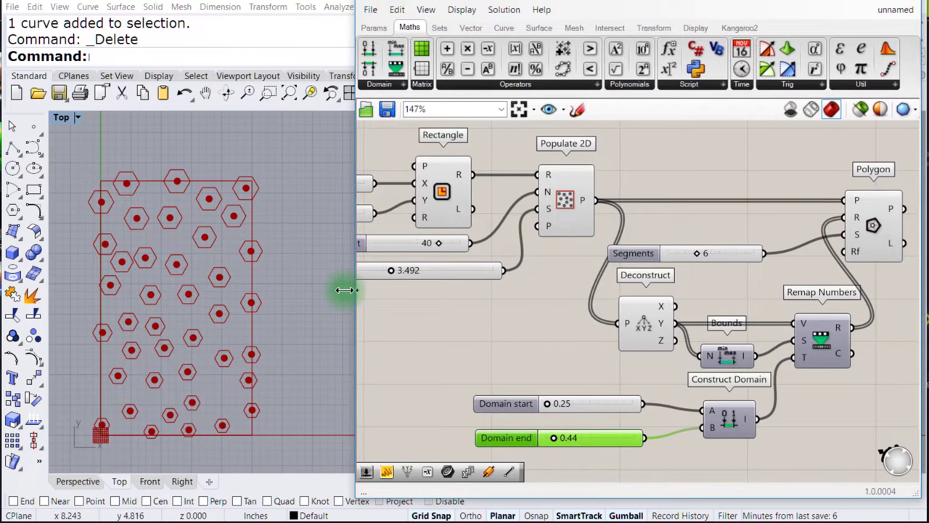
drag(345, 289, 263, 291)
right_drag(370, 290, 382, 291)
drag(342, 217, 362, 220)
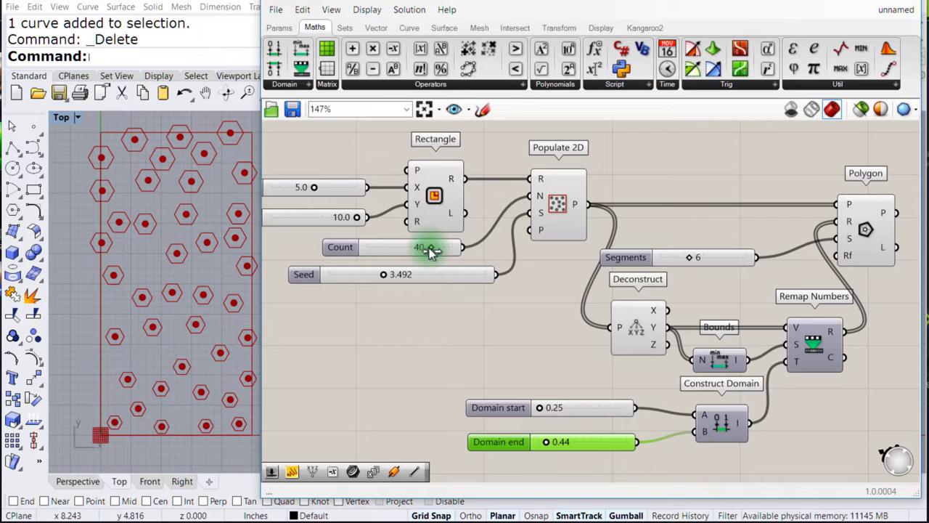
- Set the Populate 2D Count slider to 48 and Seed to 4.120, with Domain start at 0.25 and Domain end at 0.50
drag(430, 249, 447, 250)
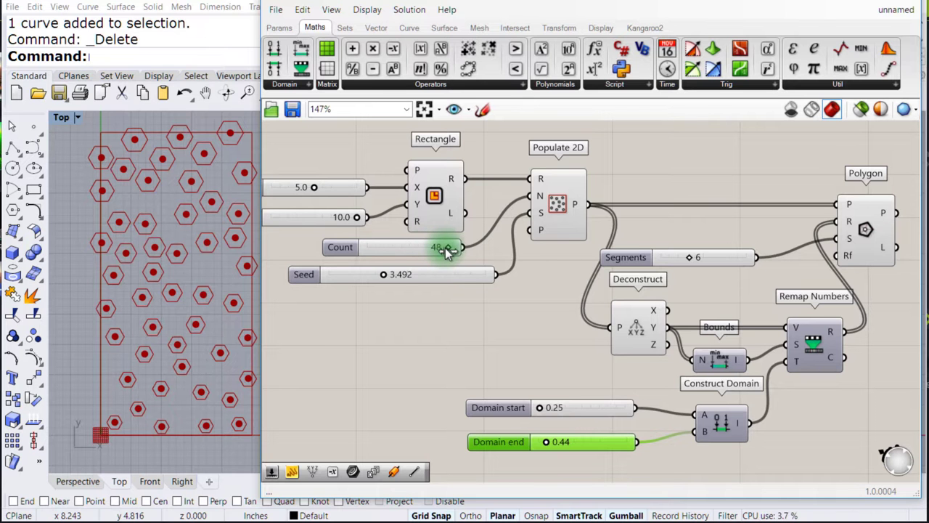
mouse_move(385, 280)
mouse_down()
mouse_move(443, 279)
mouse_move(385, 278)
mouse_move(395, 278)
mouse_up()
mouse_move(544, 410)
mouse_down()
mouse_move(564, 406)
mouse_move(536, 406)
mouse_up()
drag(545, 441, 548, 442)
- Select the Deconstruct component and examine how its coordinate outputs feed Bounds and Remap Numbers
click(712, 326)
right_drag(755, 293, 715, 286)
click(598, 316)
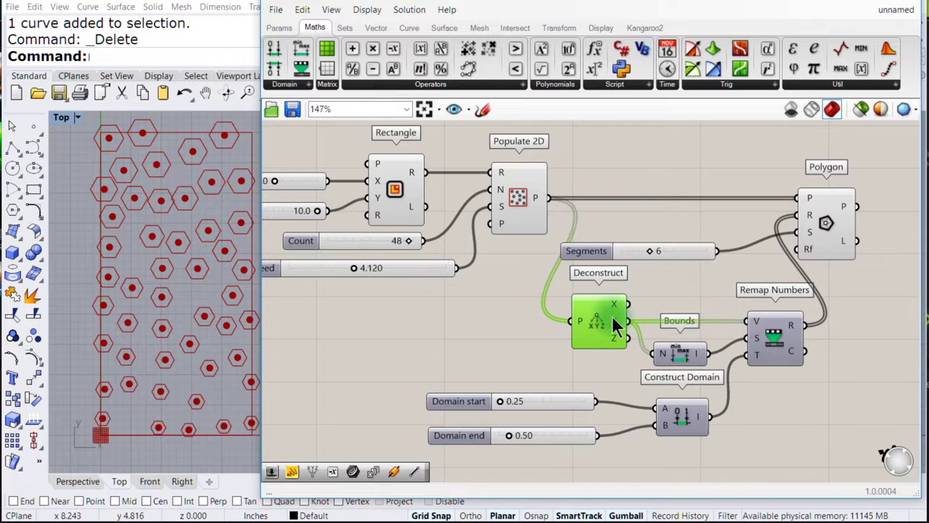
mouse_move(613, 324)
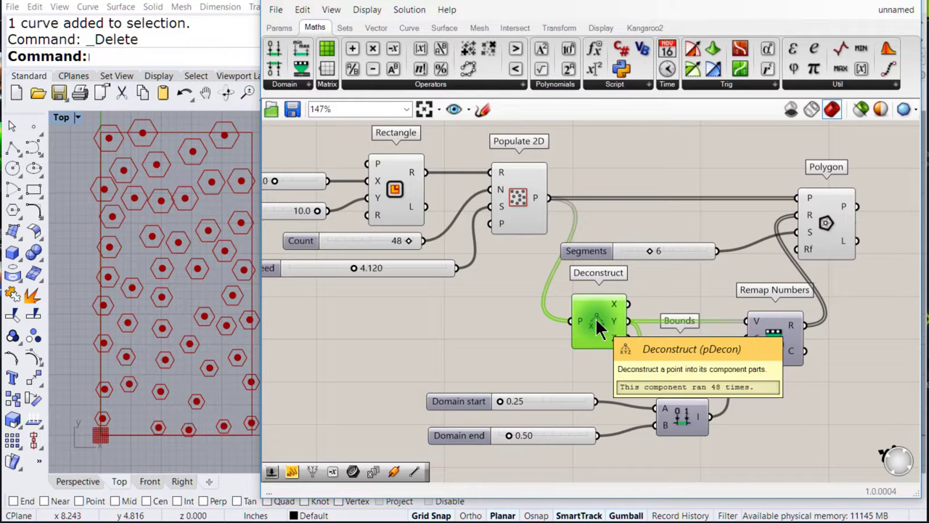